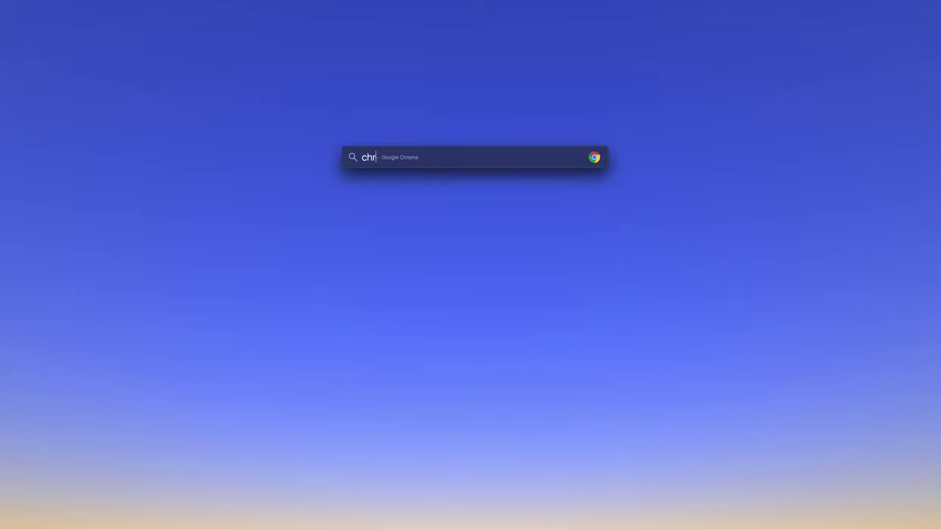
Launch Google Chrome from the Spotlight search results
key("Return")
type("gmail.com")
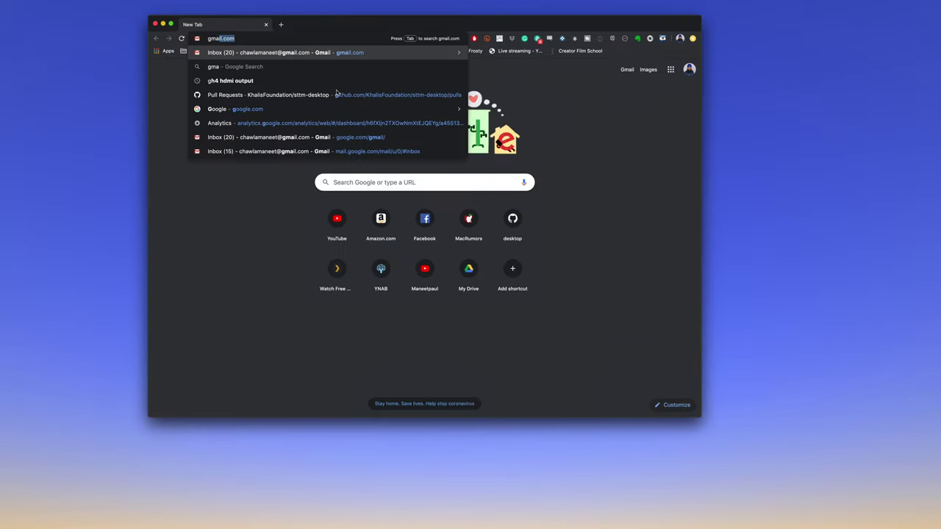
key("Return")
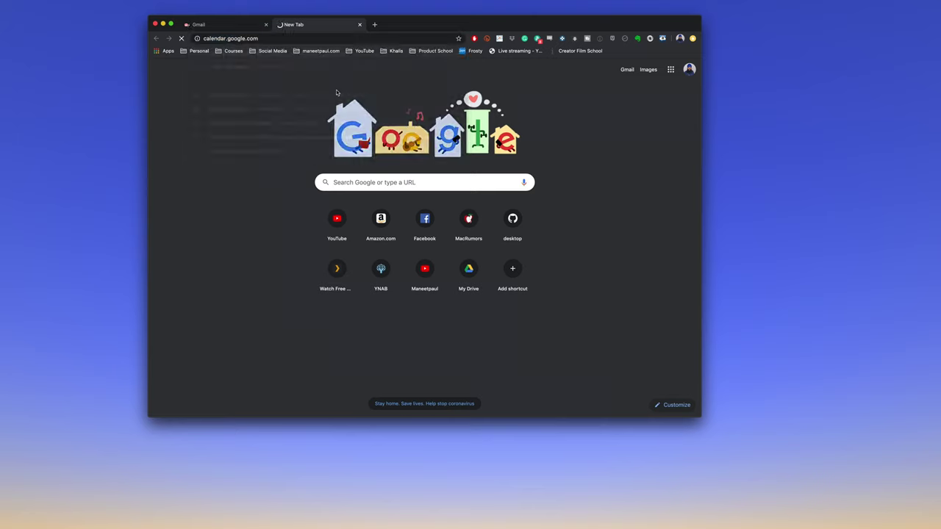
key("super+t")
type("y")
key("Return")
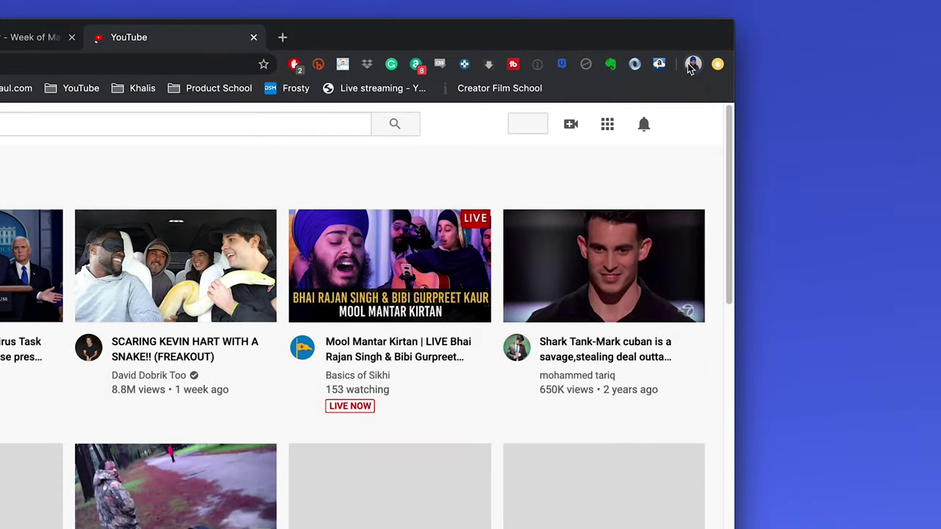
left_click(691, 65)
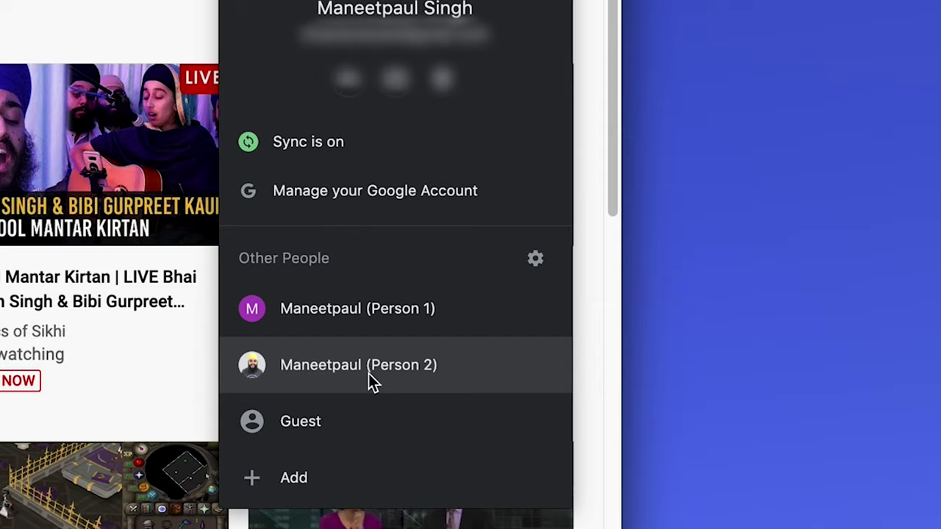
Open a separate browser window for the second Chrome profile
left_click(371, 380)
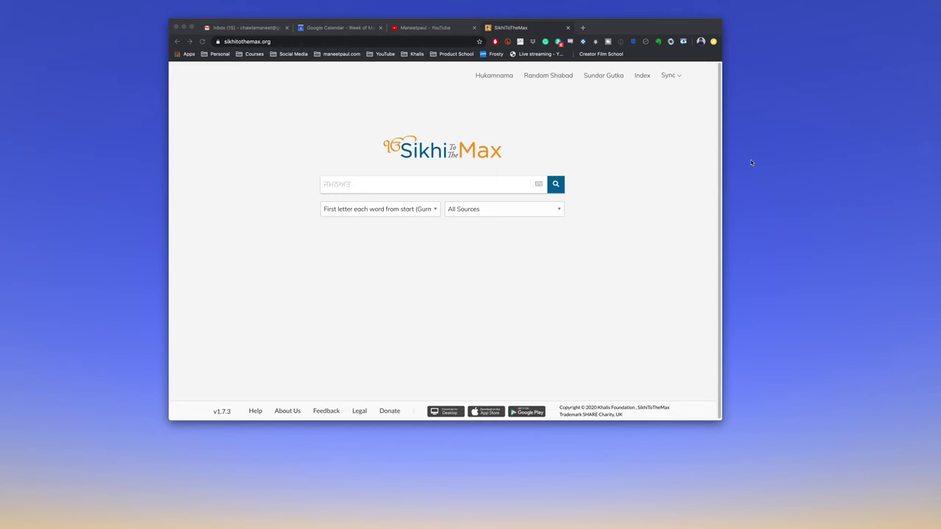
Drag the SikhiToTheMax tab out of the front Chrome window into its own window
left_click(679, 25)
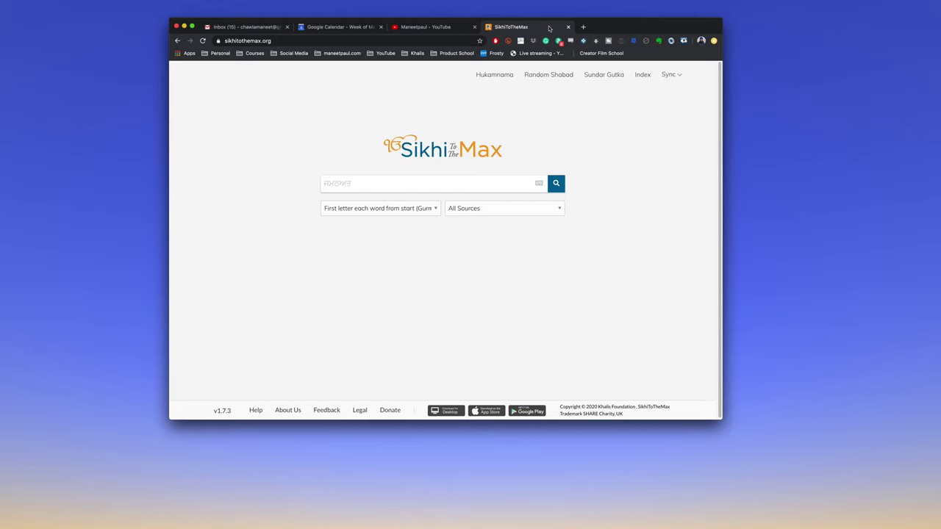
left_click_drag(548, 28, 748, 38)
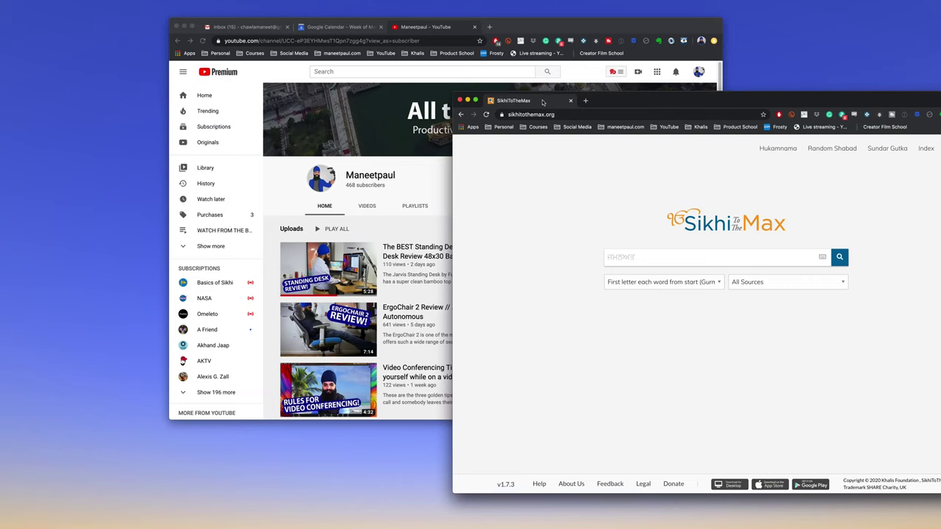
left_click_drag(543, 102, 530, 36)
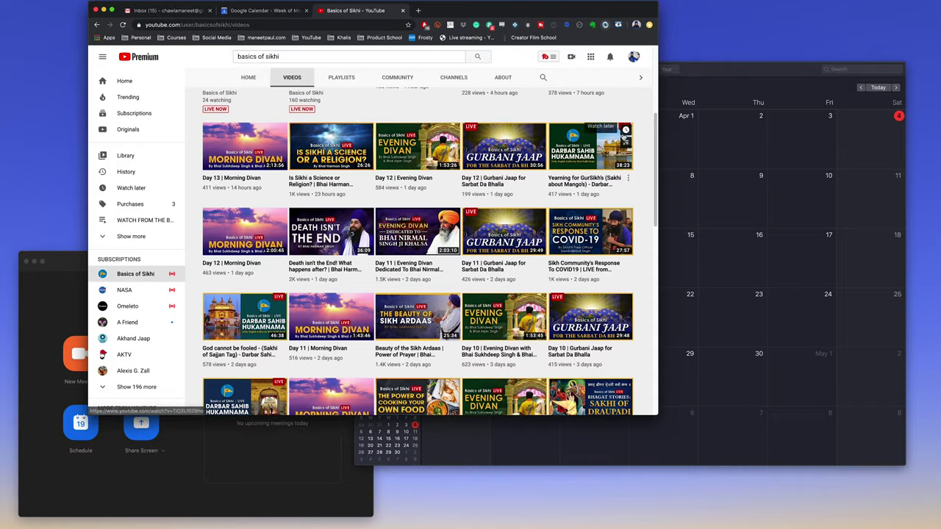
Open Mission Control, jump to the Calendar desktop, then toggle between the YouTube and Calendar desktops
key("ctrl+Up")
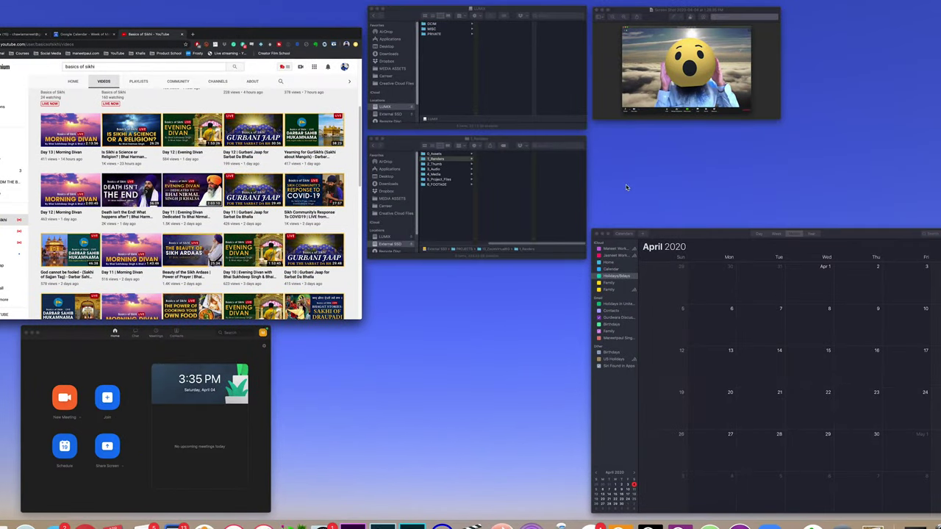
mouse_move(488, 19)
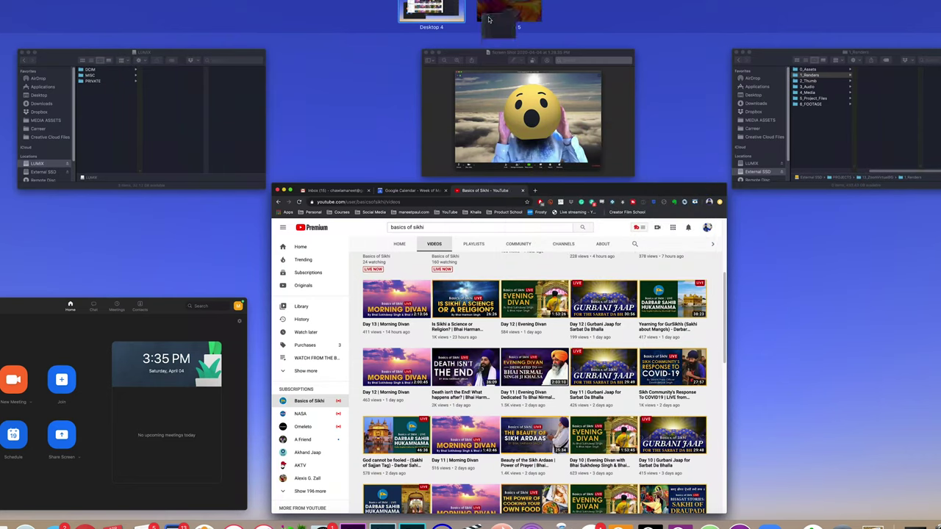
left_click(517, 8)
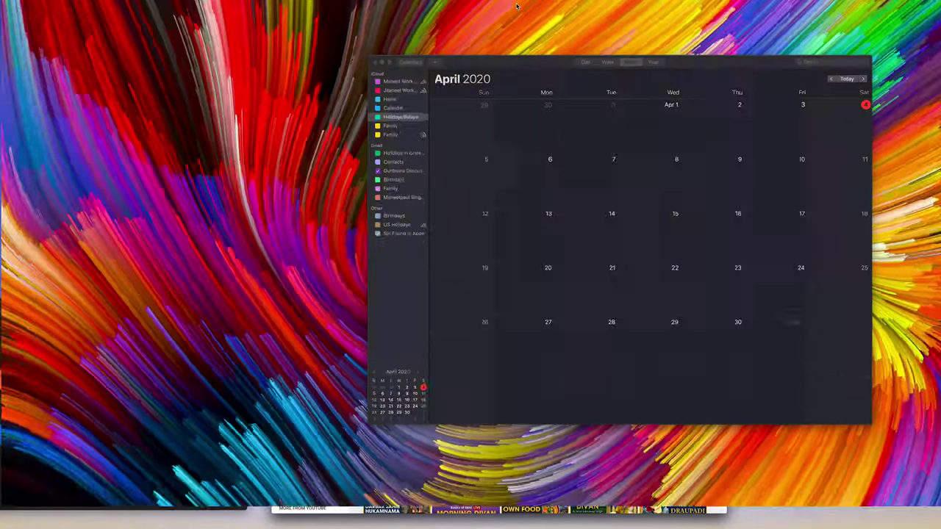
key("ctrl+Left")
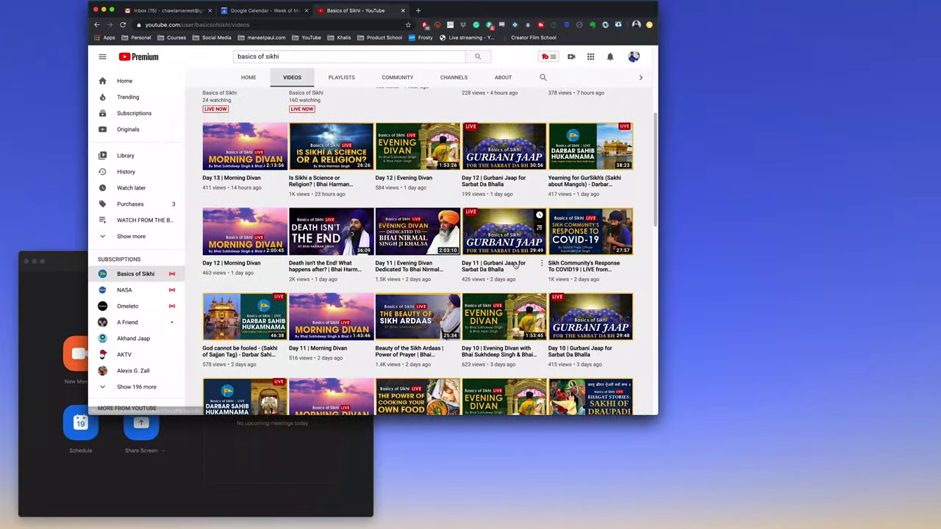
key("ctrl+Right")
key("ctrl+Left")
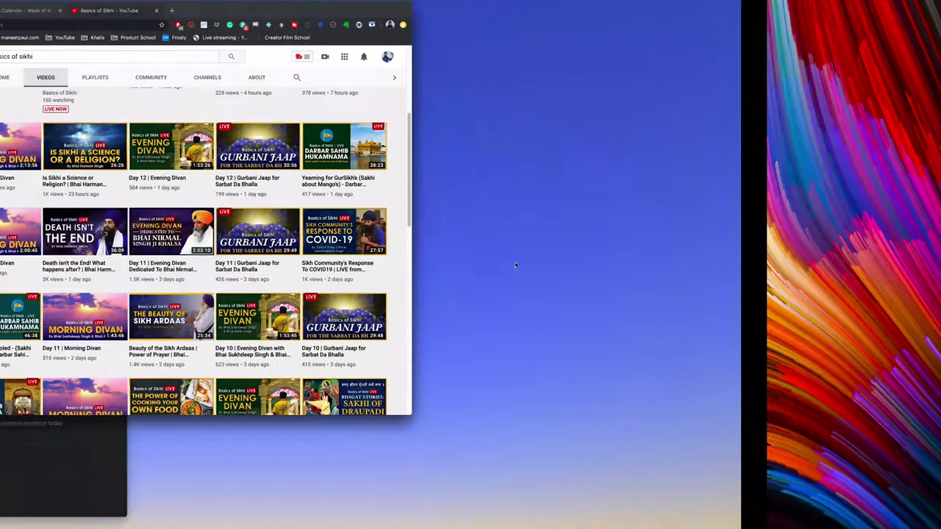
key("ctrl+Right")
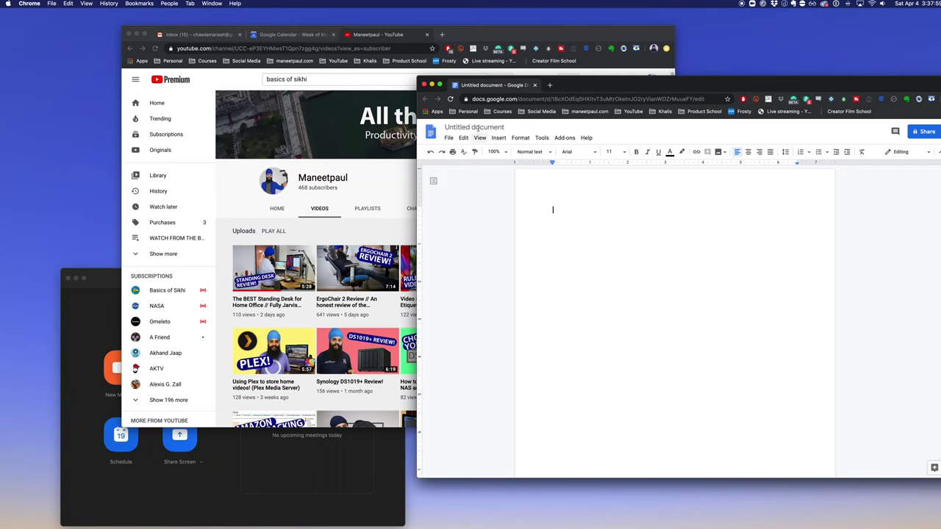
Make Google Docs full screen, add YouTube beside it in split view, widen YouTube, and focus Docs
left_click(440, 86)
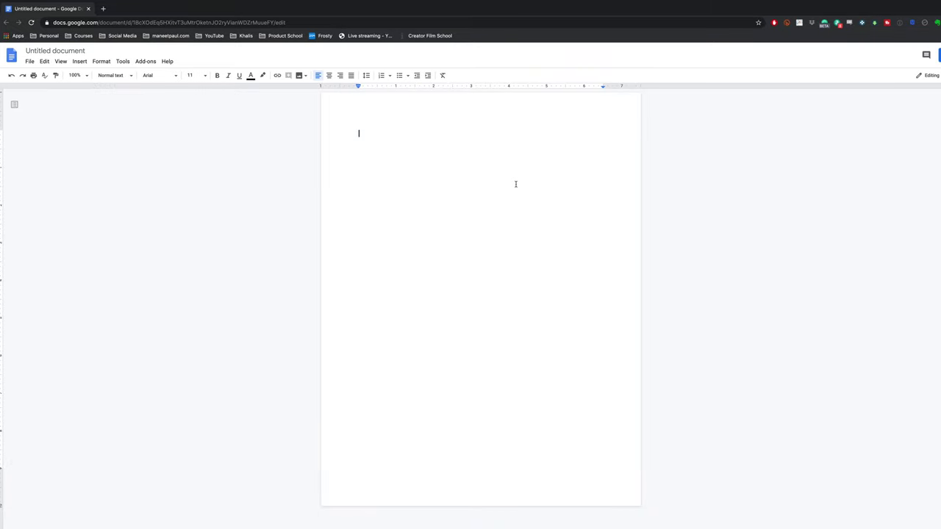
key("ctrl+Up")
left_click_drag(513, 343, 482, 38)
left_click(494, 33)
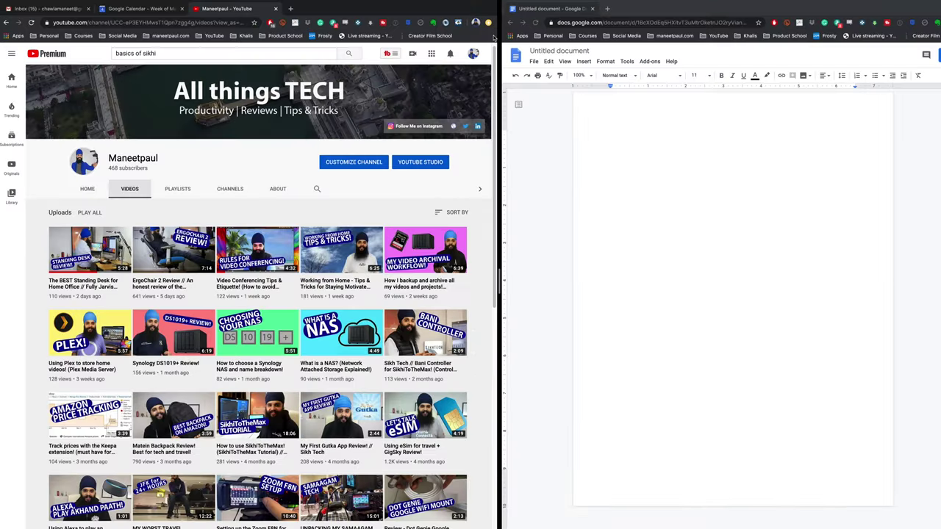
left_click_drag(499, 275, 665, 271)
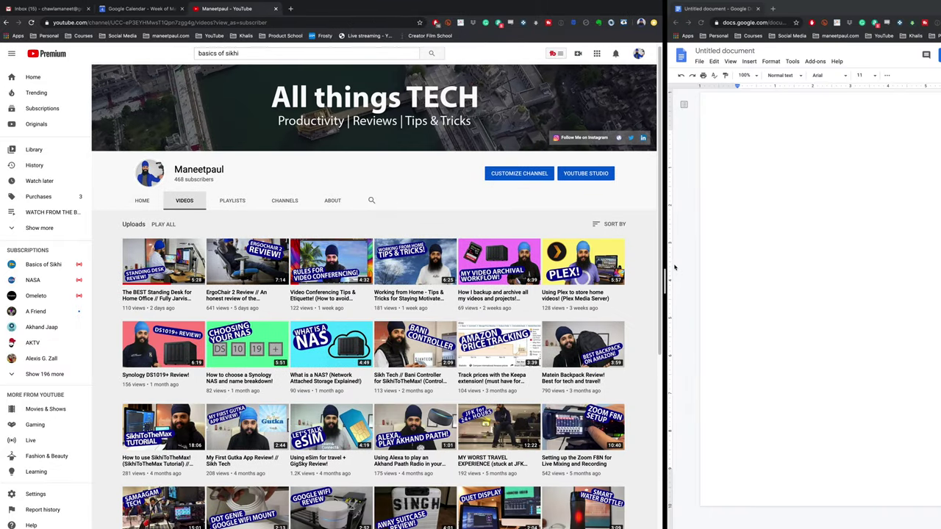
left_click(781, 171)
scroll(468, 274, "down", 5)
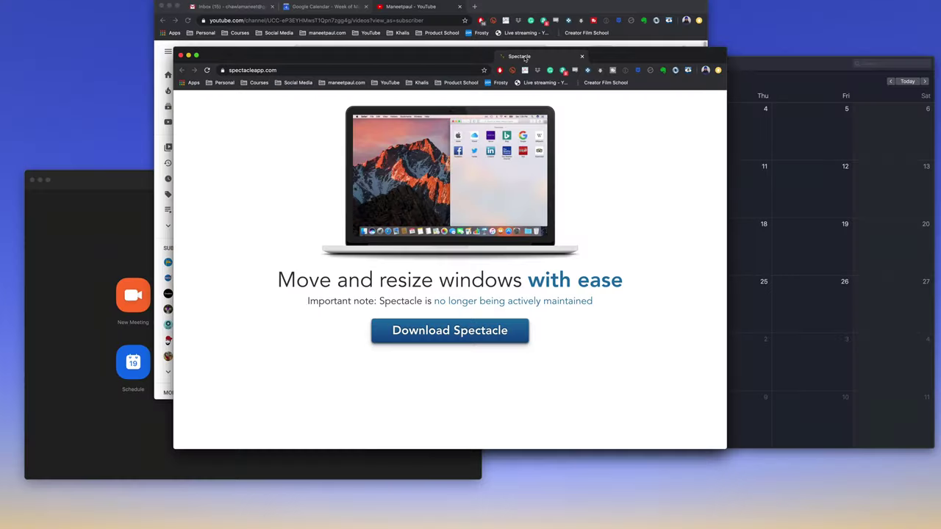
Snap the Spectacle website to the right half and YouTube into the lower-left quarter
left_click_drag(524, 59, 621, 41)
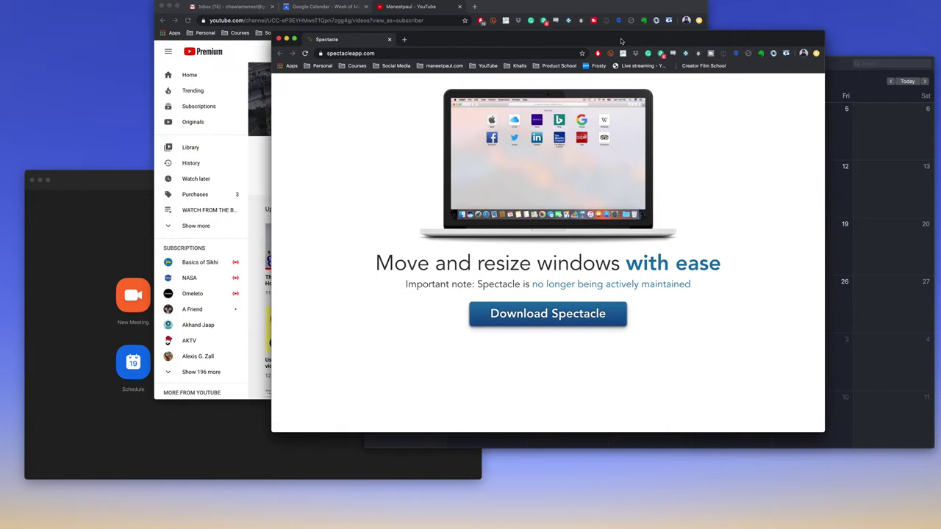
key("super+alt+Right")
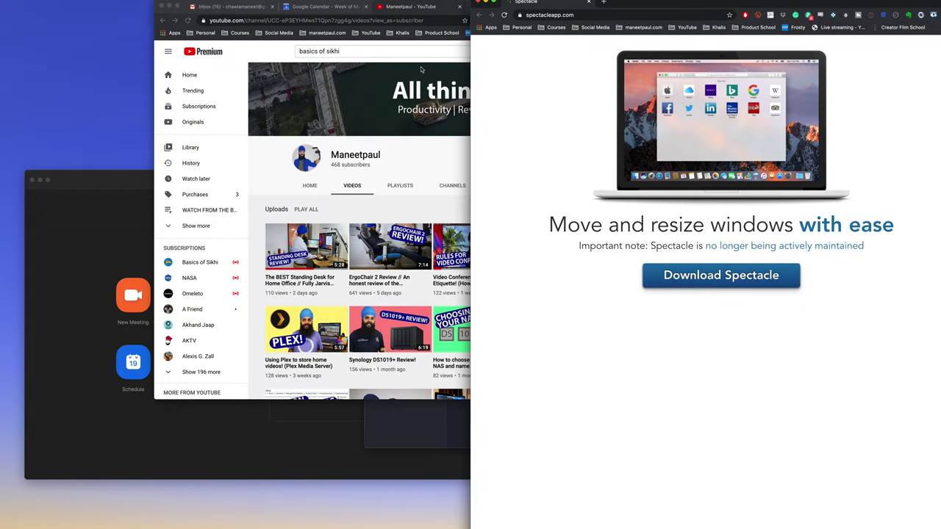
left_click(413, 153)
key("super+alt+Left")
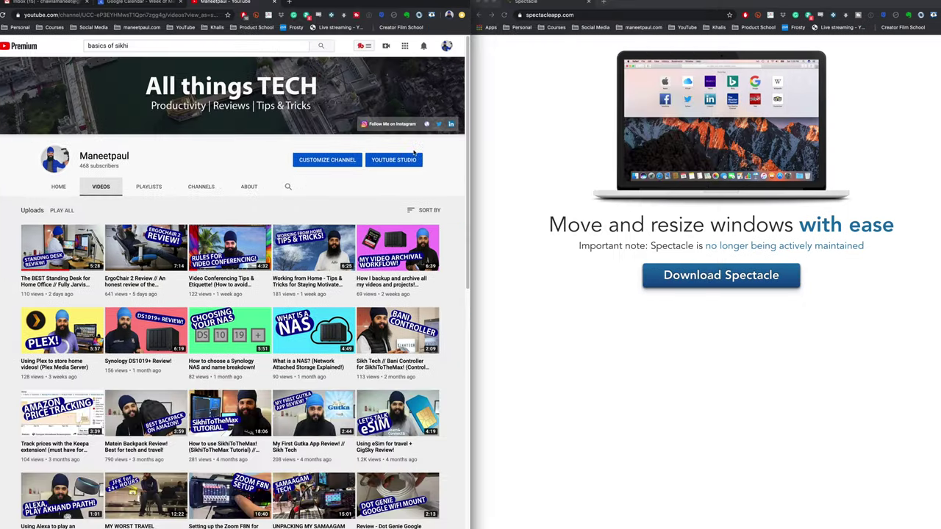
scroll(369, 218, "down", 3)
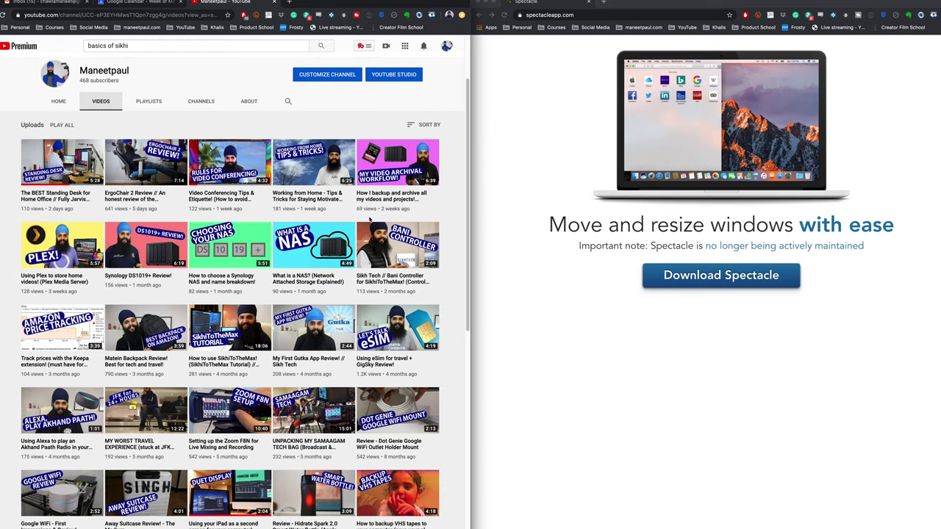
key("ctrl+shift+super+Left")
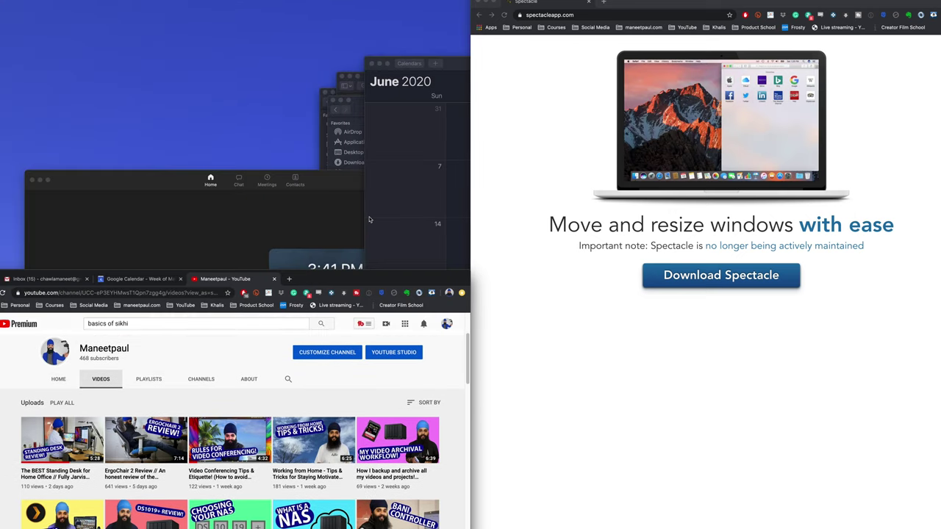
Place the Spectacle site lower-right, Calendar upper-left and Zoom upper-right
left_click(500, 252)
key("ctrl+shift+super+Right")
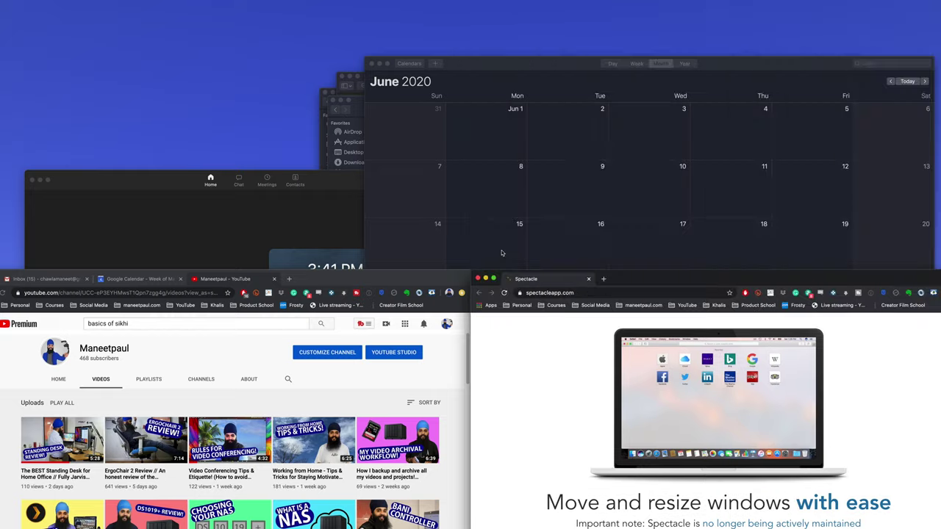
left_click(497, 66)
key("ctrl+super+Left")
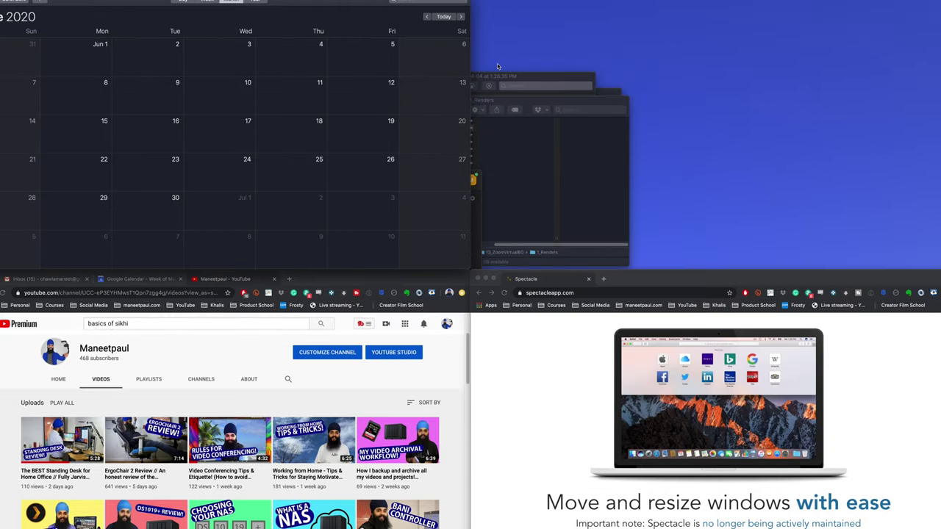
left_click(477, 206)
key("ctrl+super+Right")
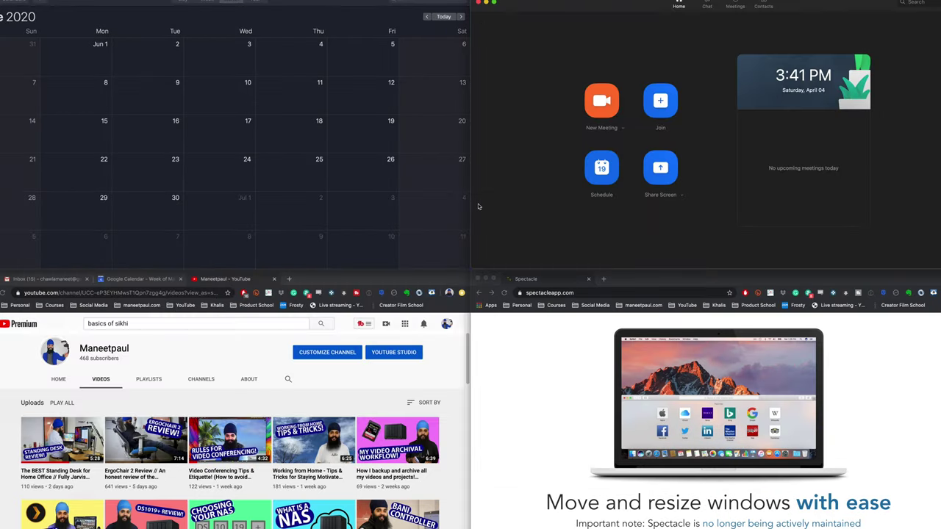
Rearrange the quarters: Spectacle site upper-right, YouTube lower-right, Zoom lower-left
key("ctrl+super+Left")
scroll(467, 368, "down", 2)
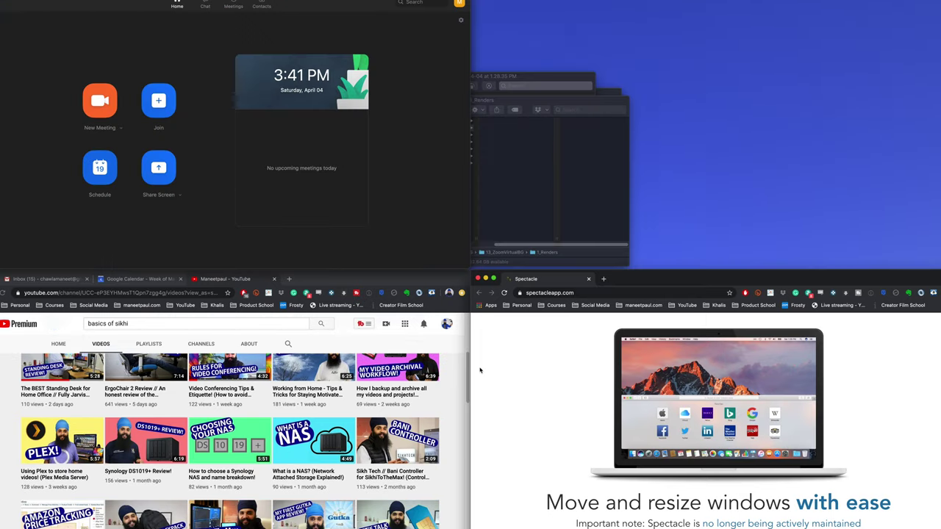
left_click(479, 370)
key("ctrl+super+Right")
left_click(461, 335)
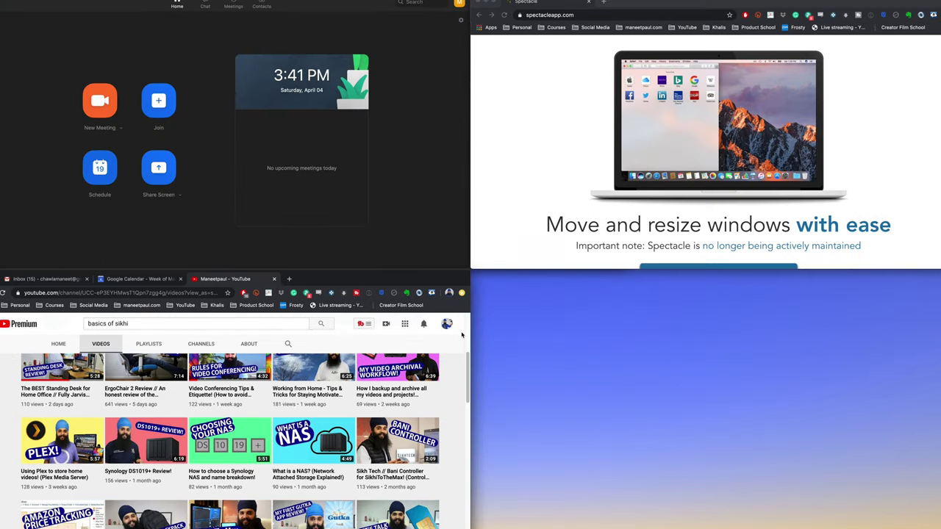
key("ctrl+shift+super+Right")
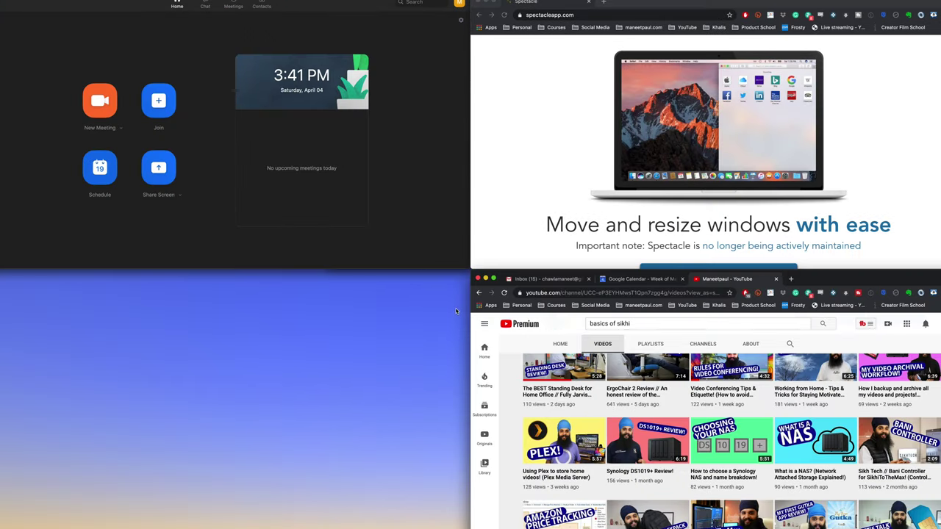
left_click(420, 165)
key("ctrl+shift+super+Left")
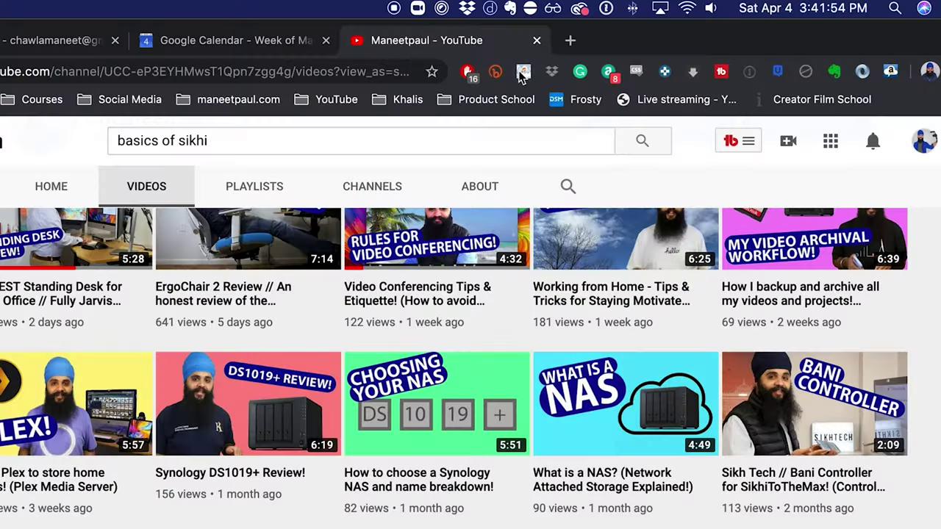
Open Spectacle's menu-bar layout list, then leave Mission Control back to the desktop
left_click(553, 8)
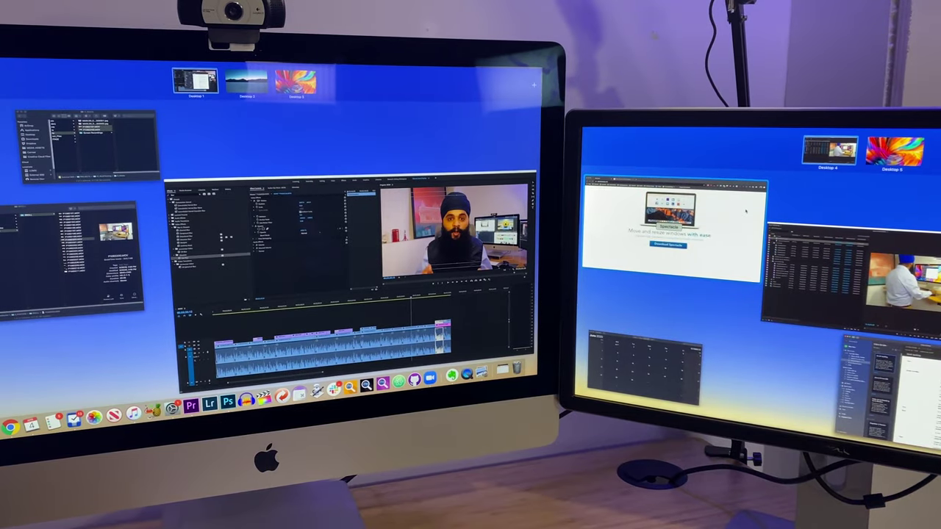
left_click(744, 211)
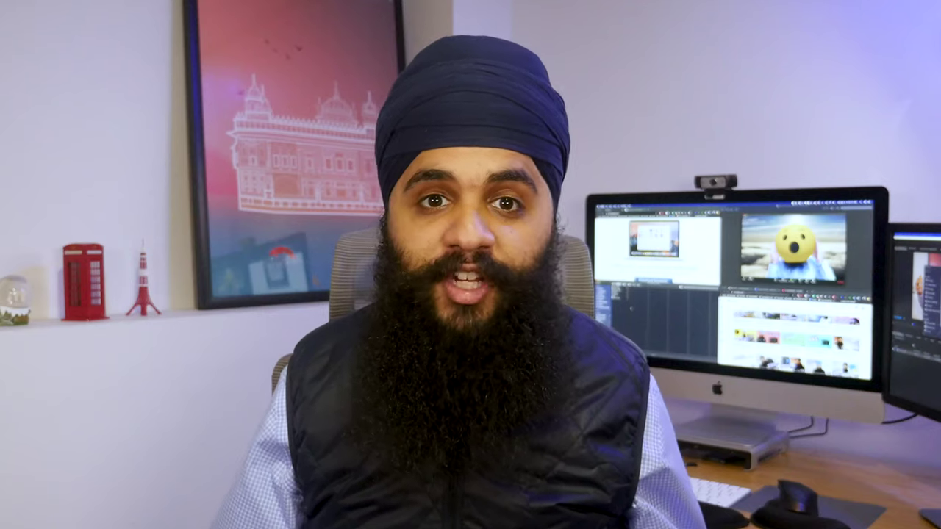